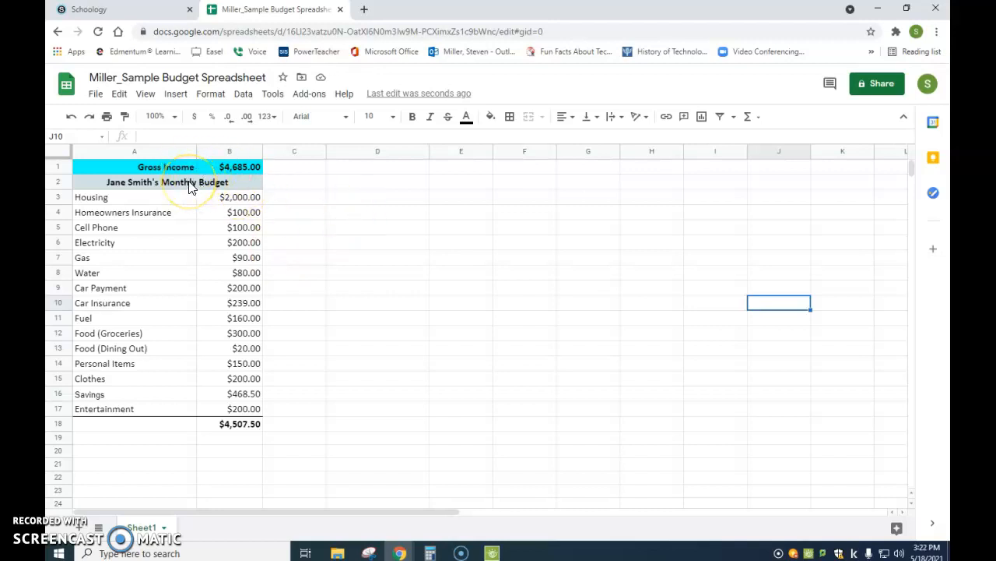
Step: Try a Housing amount of 1500 in the budget and undo the change
left_click(222, 168)
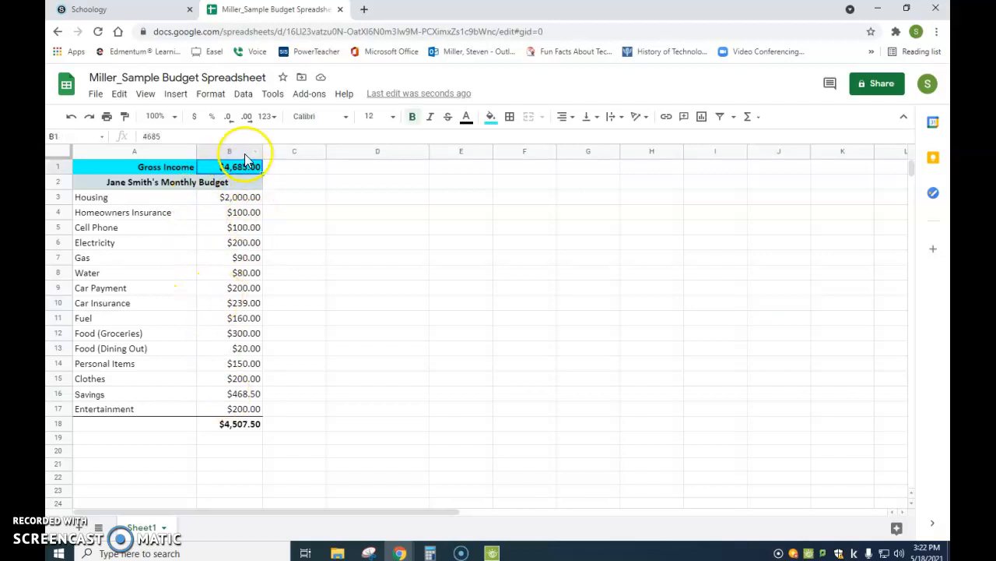
left_click(241, 197)
type("1500")
key("Return")
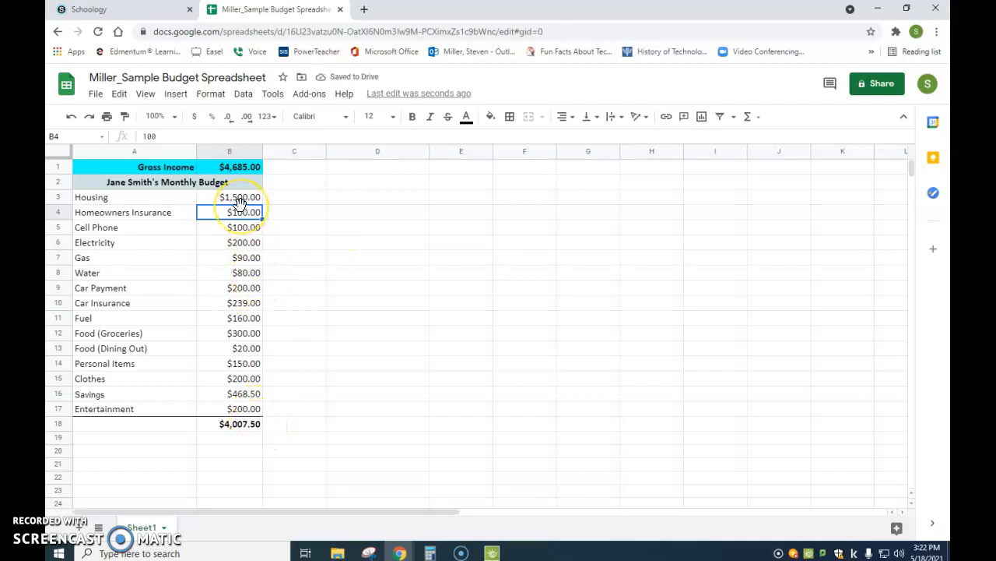
key("ctrl+z")
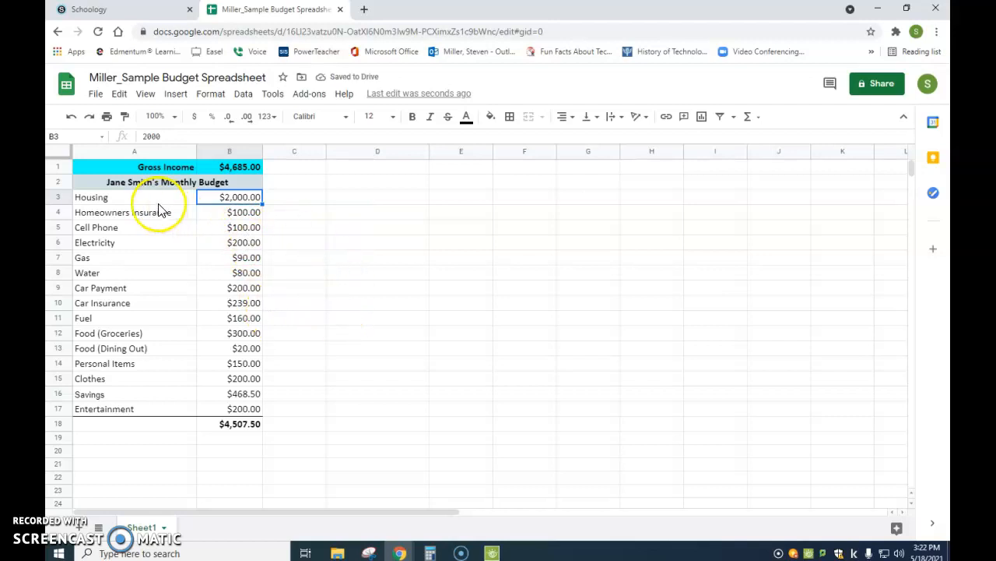
Step: Select the expense categories and amounts in A3:B17 and insert the pie chart suggested by Explore
left_click_drag(156, 199, 238, 412)
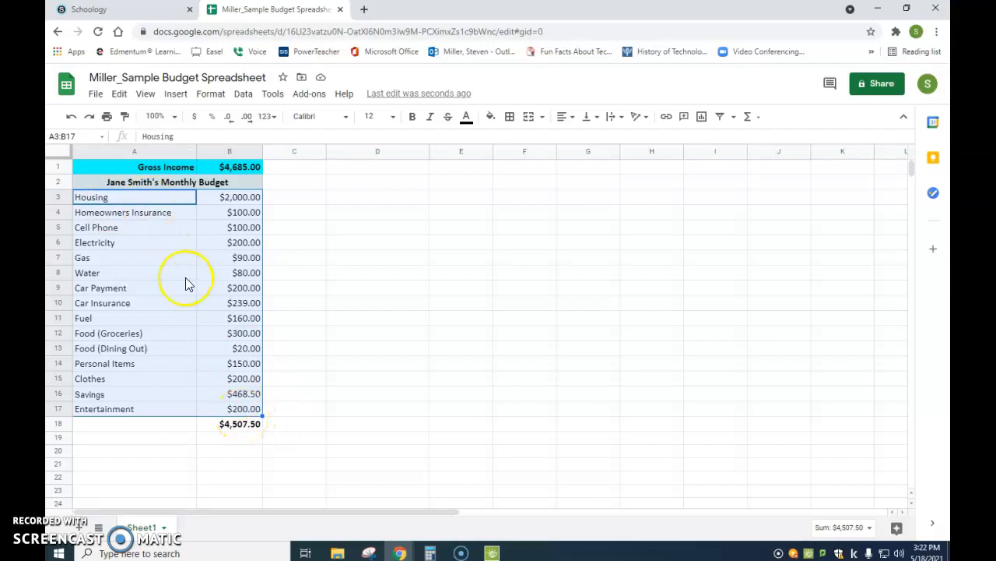
left_click(892, 529)
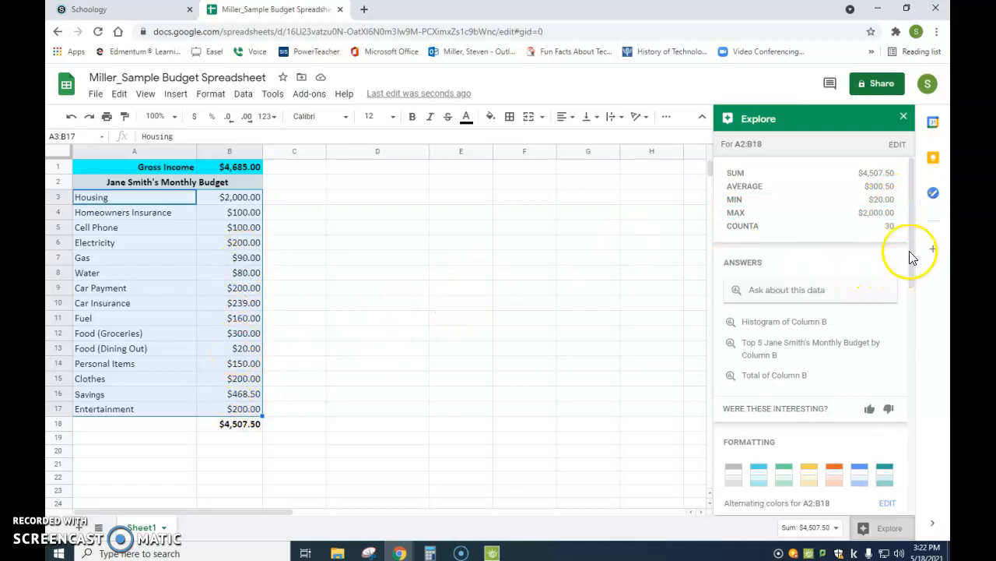
scroll(884, 346, "down", 3)
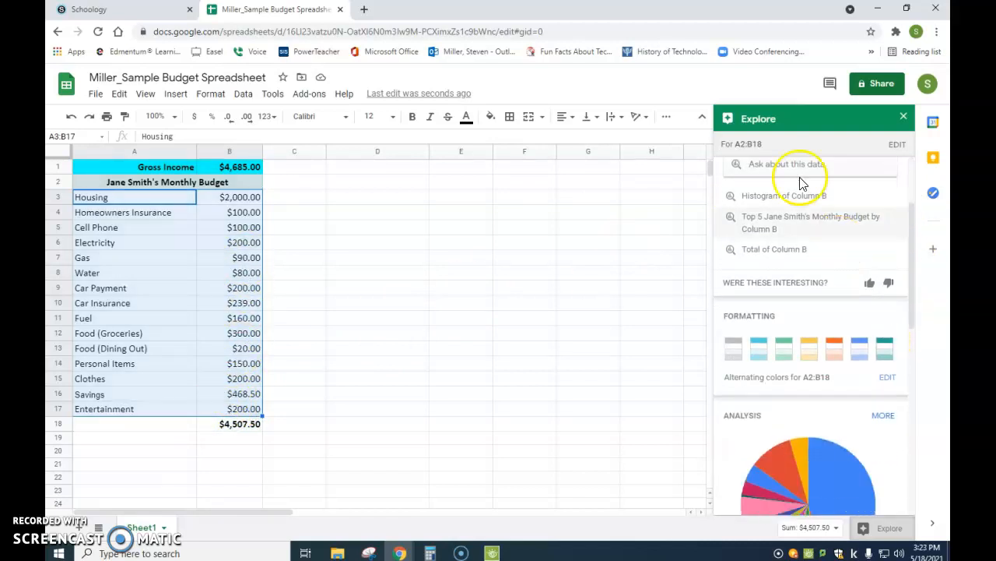
scroll(852, 278, "down", 1)
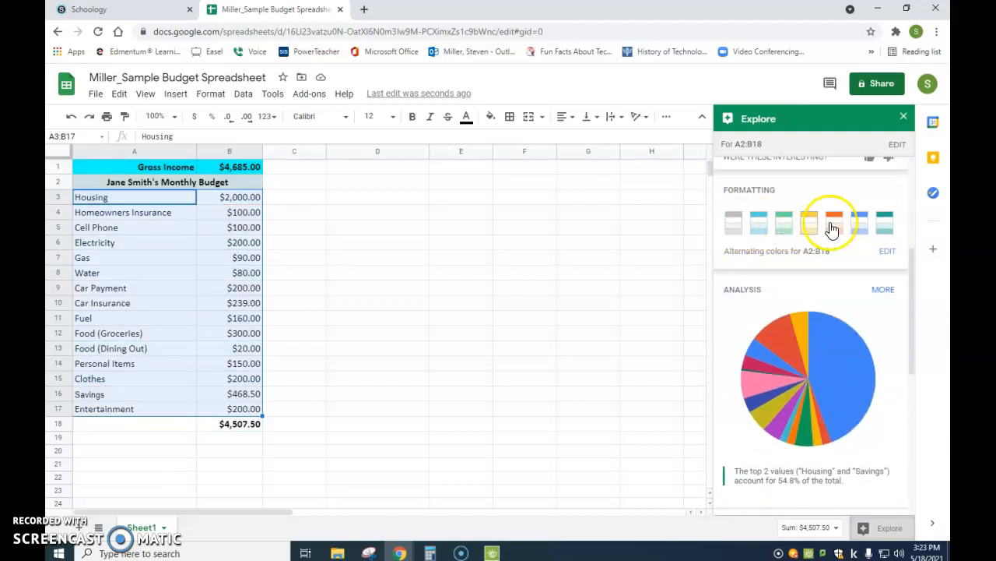
mouse_move(879, 310)
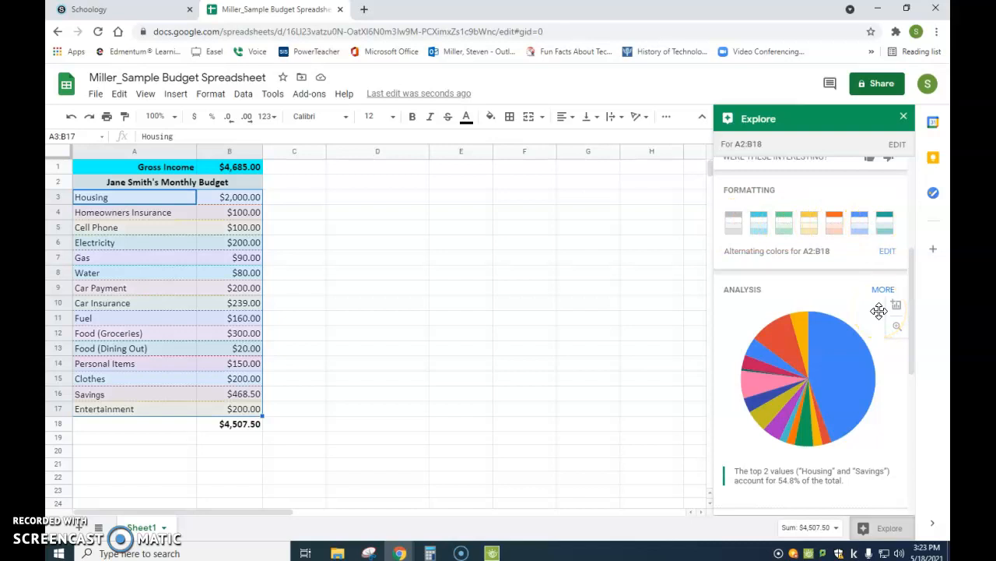
left_click(757, 227)
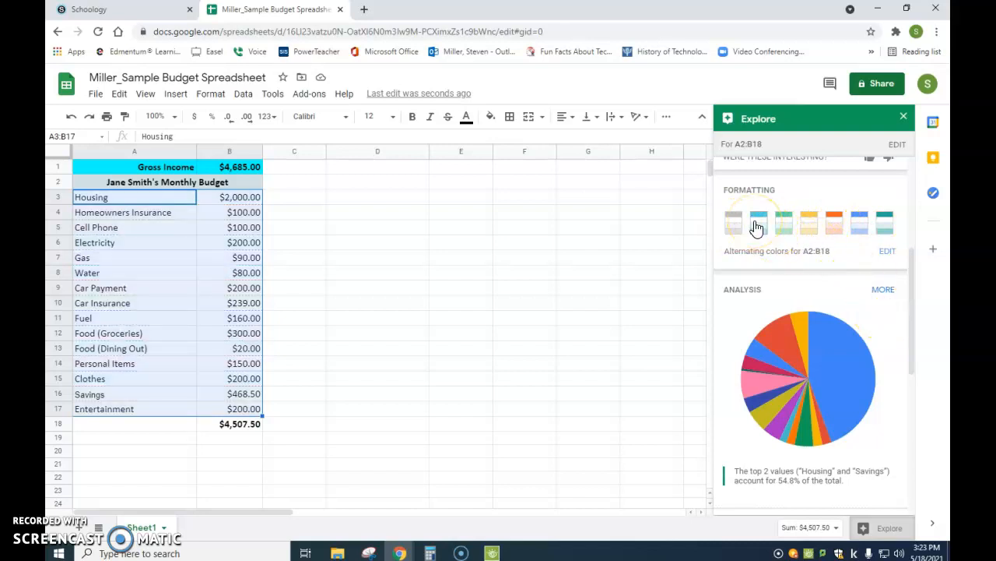
left_click(792, 223)
mouse_move(863, 343)
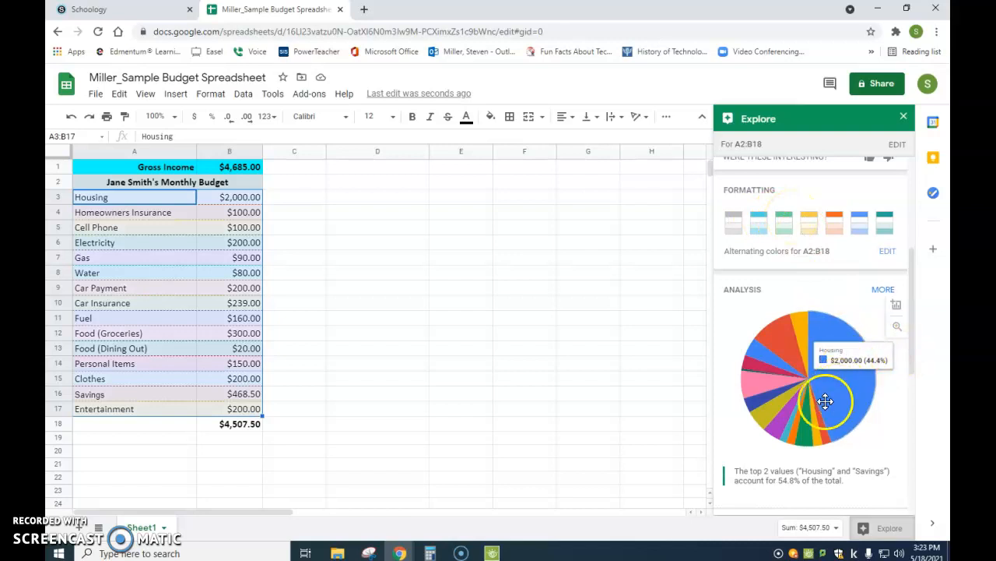
scroll(825, 401, "down", 1)
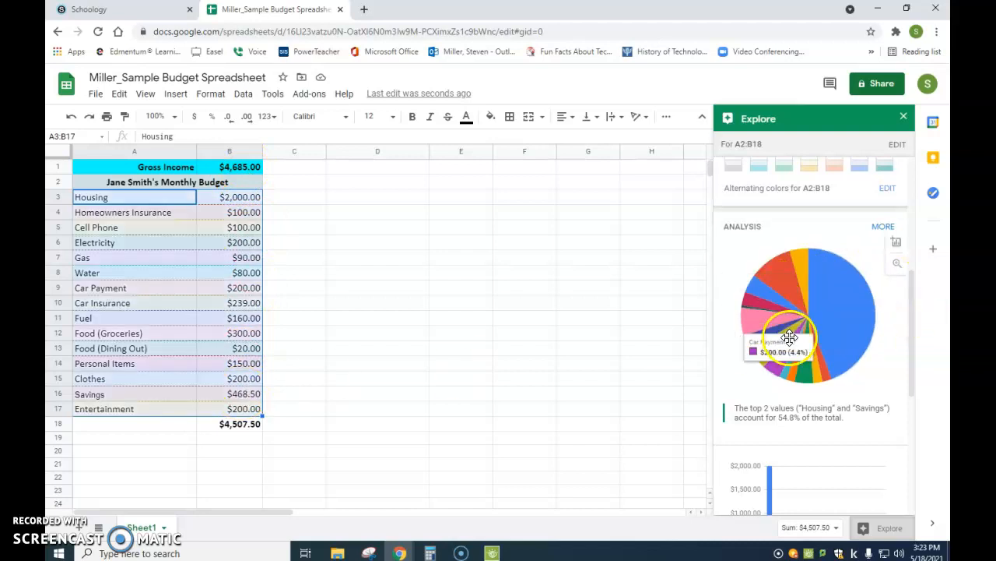
left_click(899, 246)
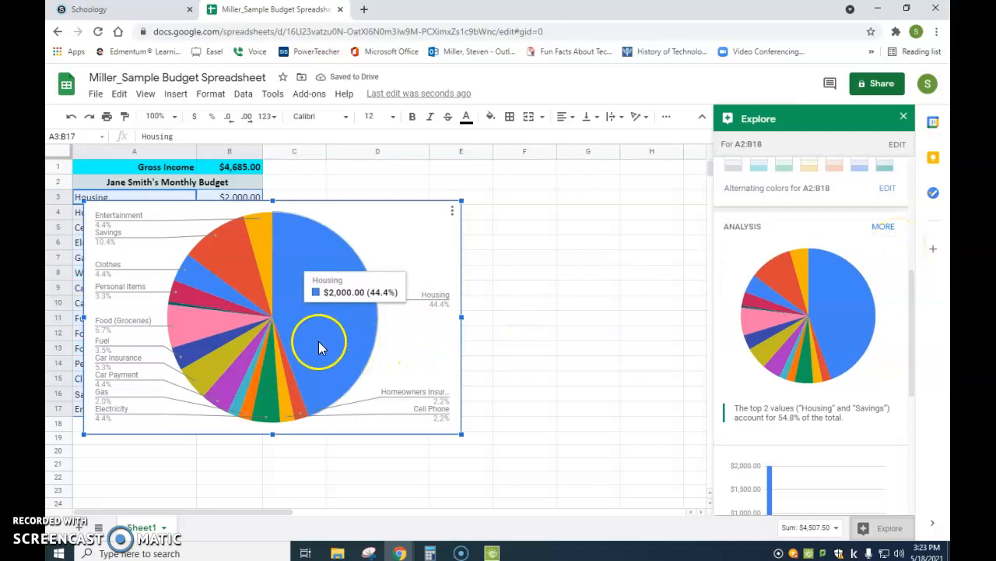
Step: Move the pie chart beside the budget table, enlarge it to cover about columns C to H, and close Explore
left_click_drag(320, 346, 487, 345)
left_click_drag(628, 436, 617, 454)
left_click_drag(452, 308, 476, 282)
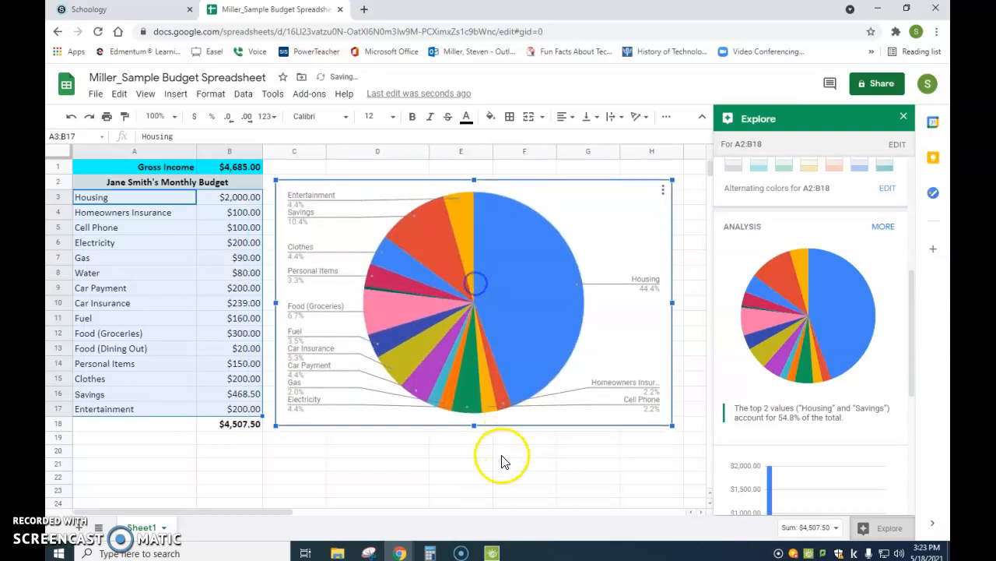
left_click(502, 455)
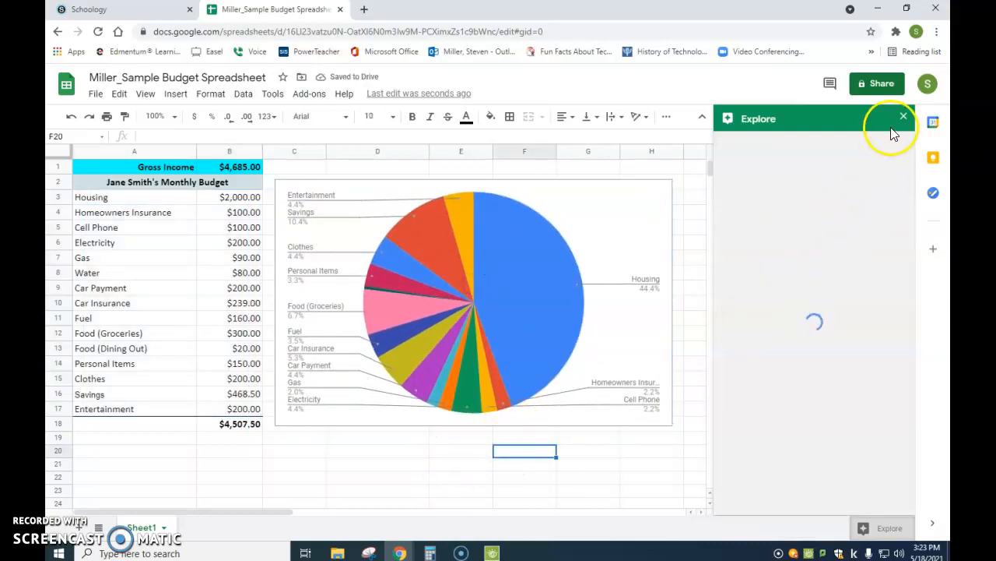
left_click(903, 117)
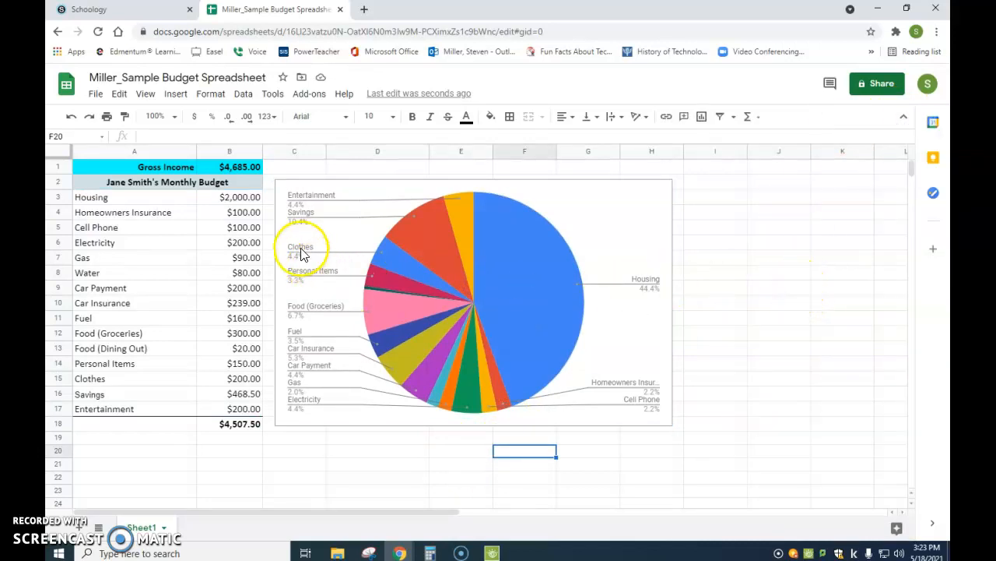
Step: Set the Housing amount in B3 to 1500
left_click(224, 201)
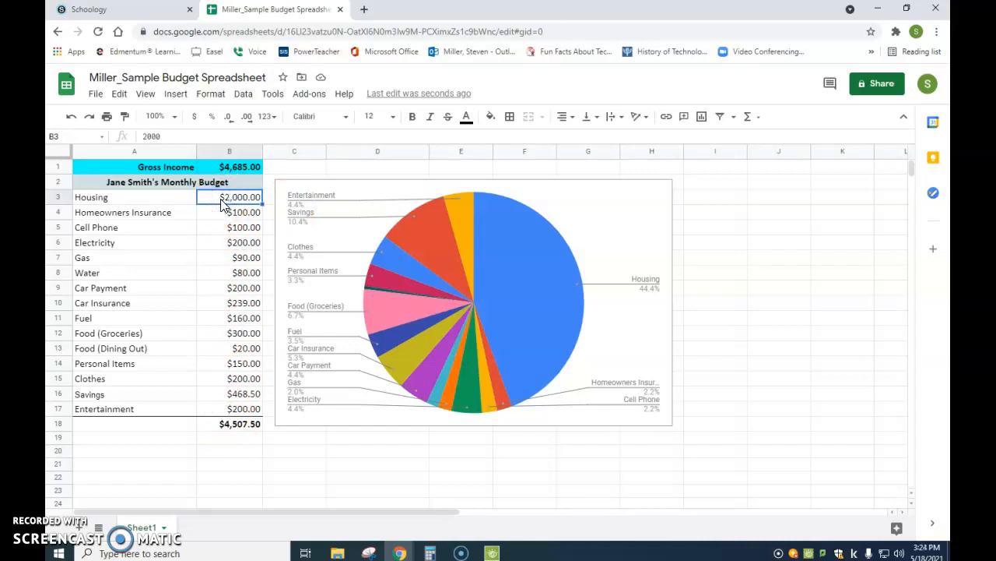
type("15")
key("Return")
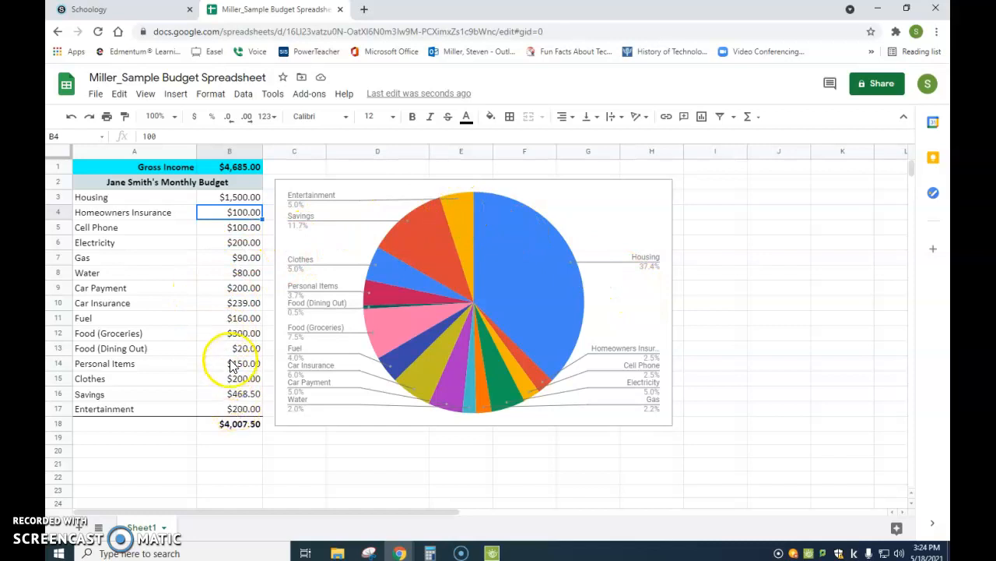
Step: Set the Entertainment amount to 175 and the Homeowners Insurance amount to 150
left_click(233, 410)
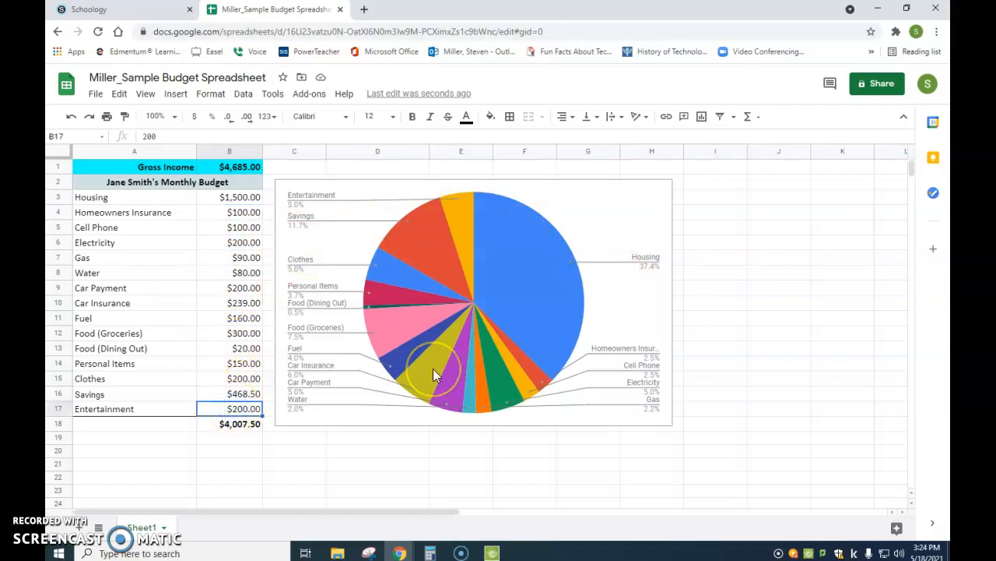
type("175")
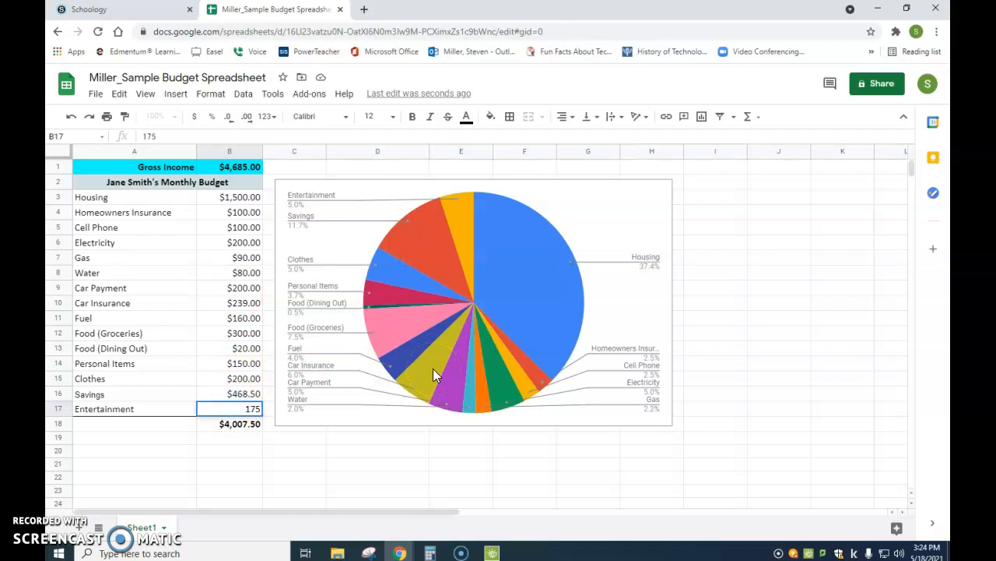
key("Return")
left_click(465, 206)
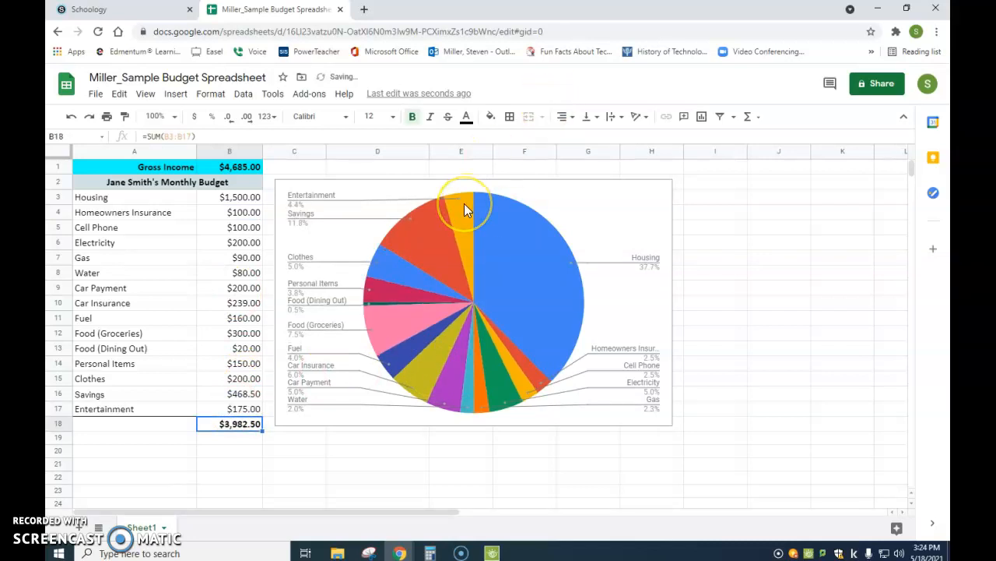
left_click(222, 217)
type("150")
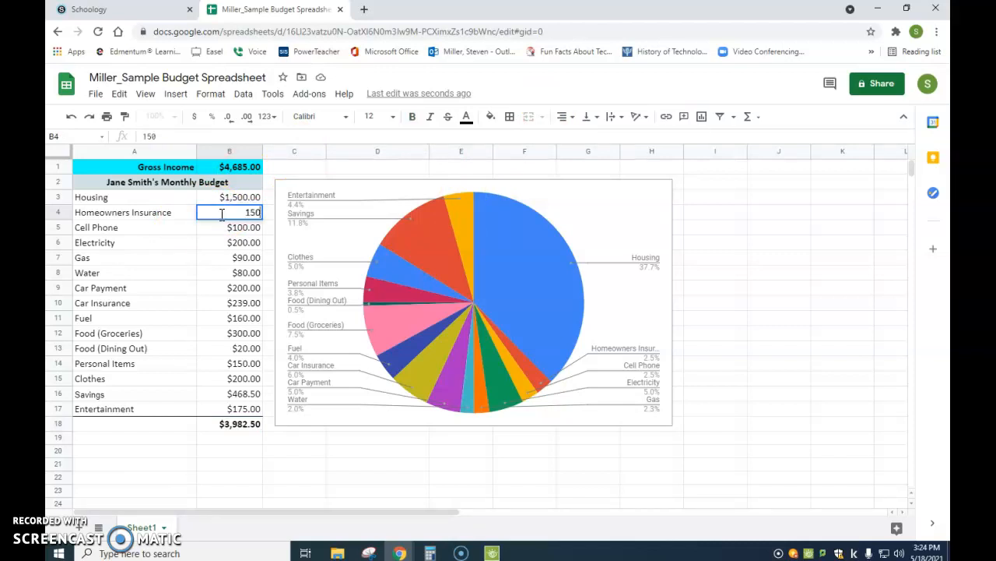
key("Return")
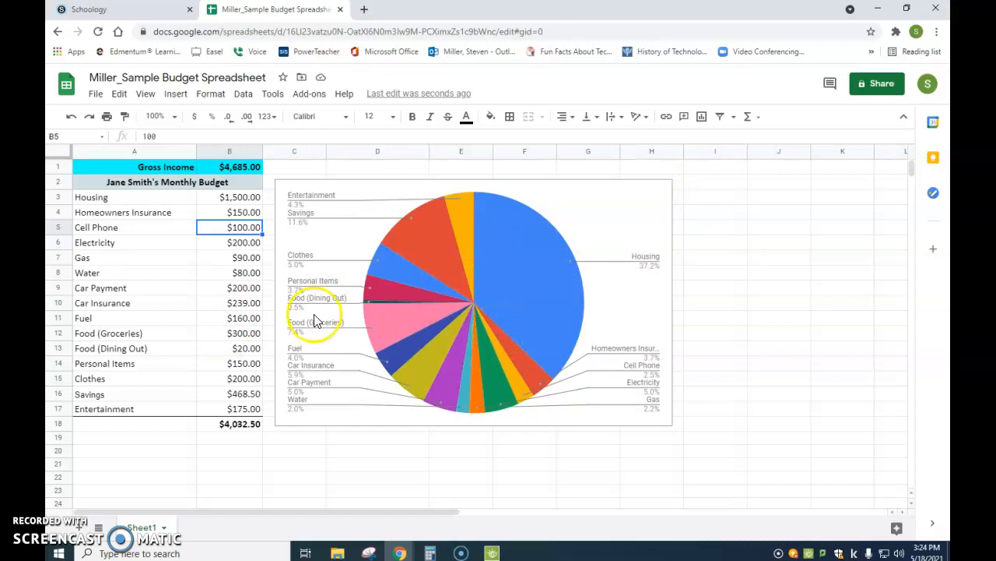
Step: Try an amount of 300 for Food (Dining Out) in B13
left_click(239, 349)
type("3")
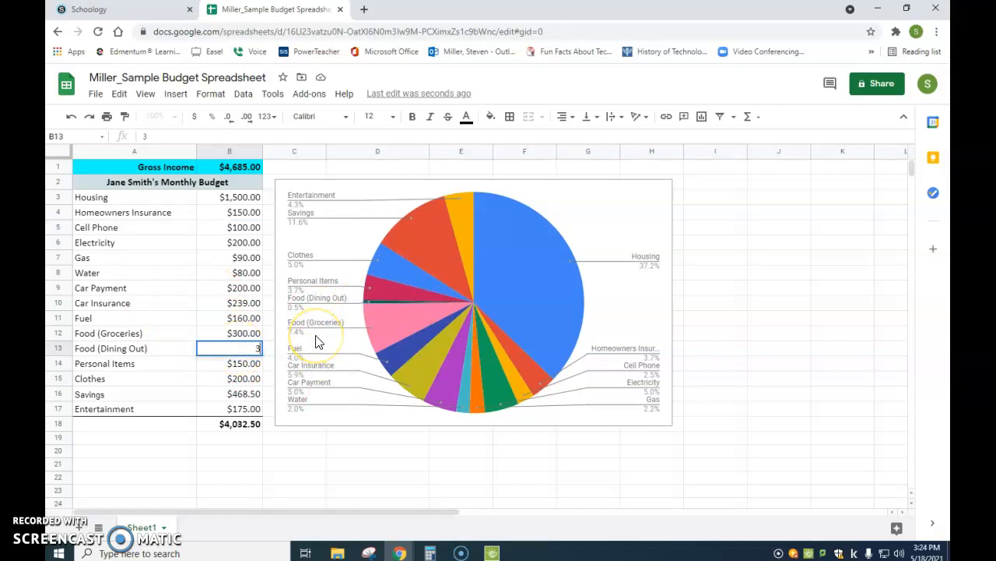
key("Return")
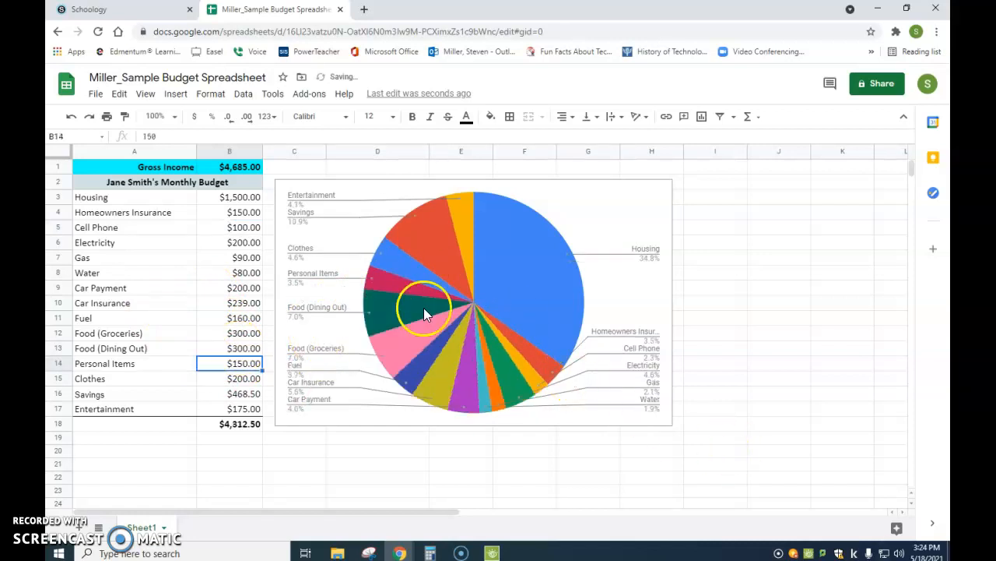
Step: Set the Food (Dining Out) amount in B13 to 50
left_click(256, 352)
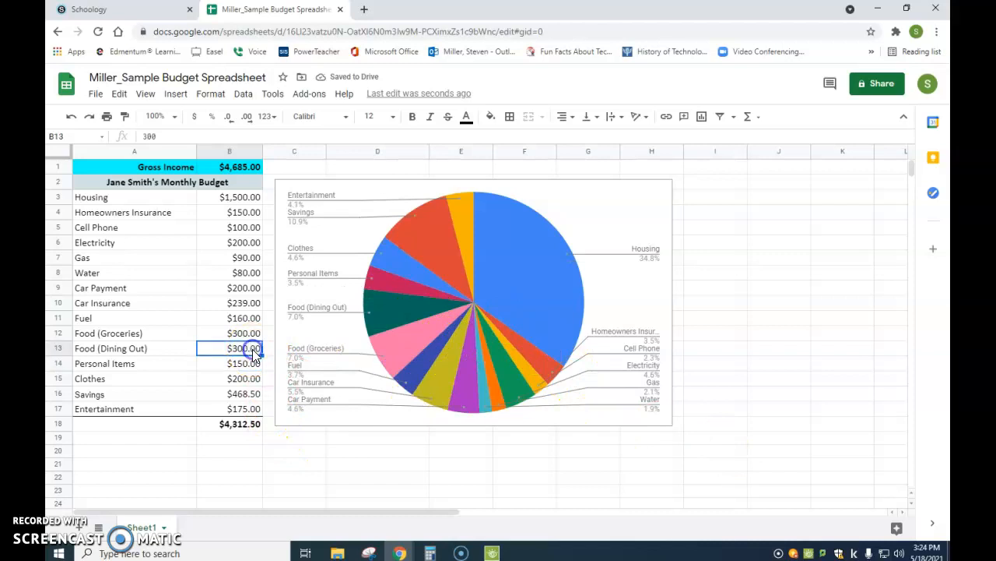
type("50")
key("Return")
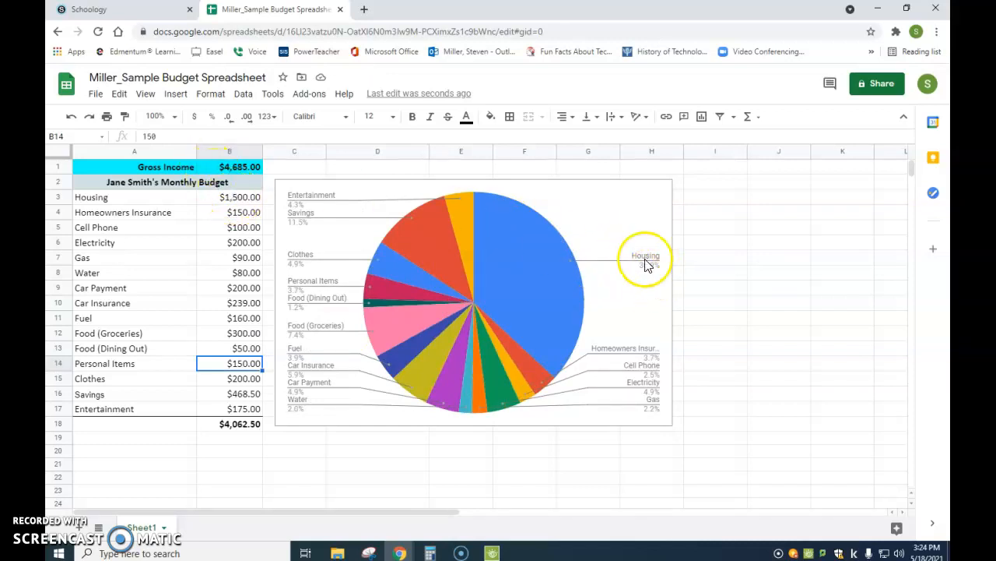
Step: Try Housing amounts of 800 and 1000 in B3 to compare their effect on the pie chart
left_click(230, 199)
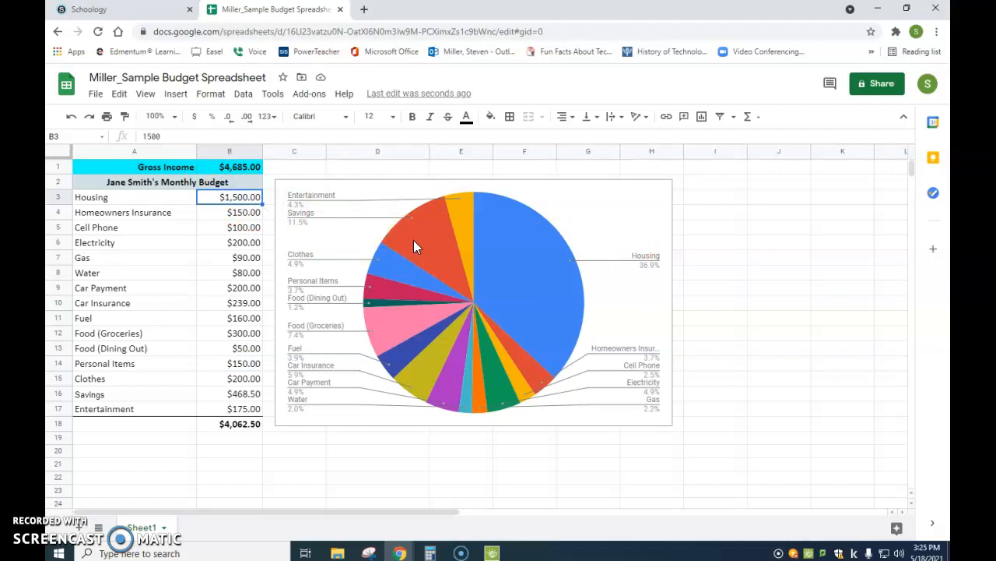
type("800")
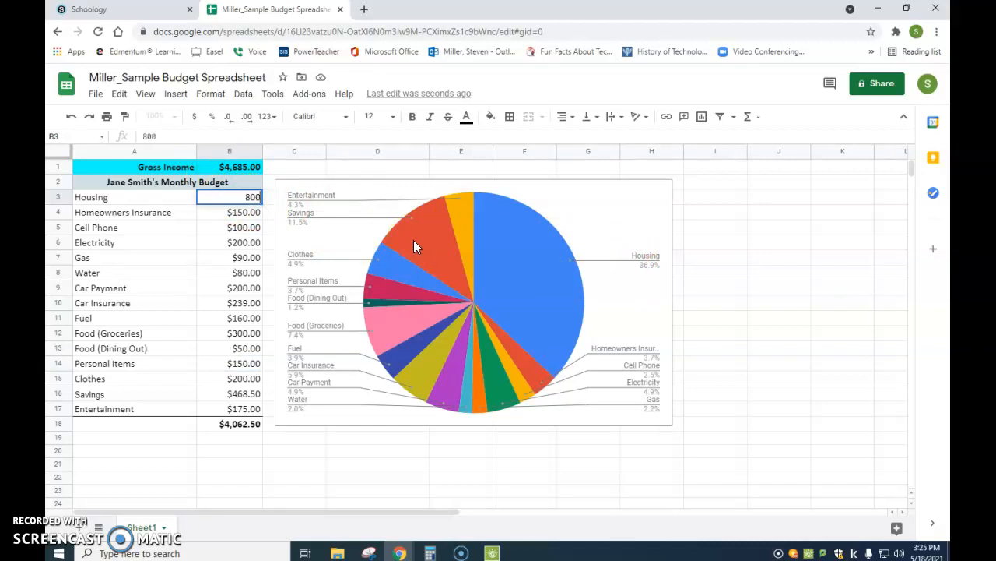
key("Return")
key("Up")
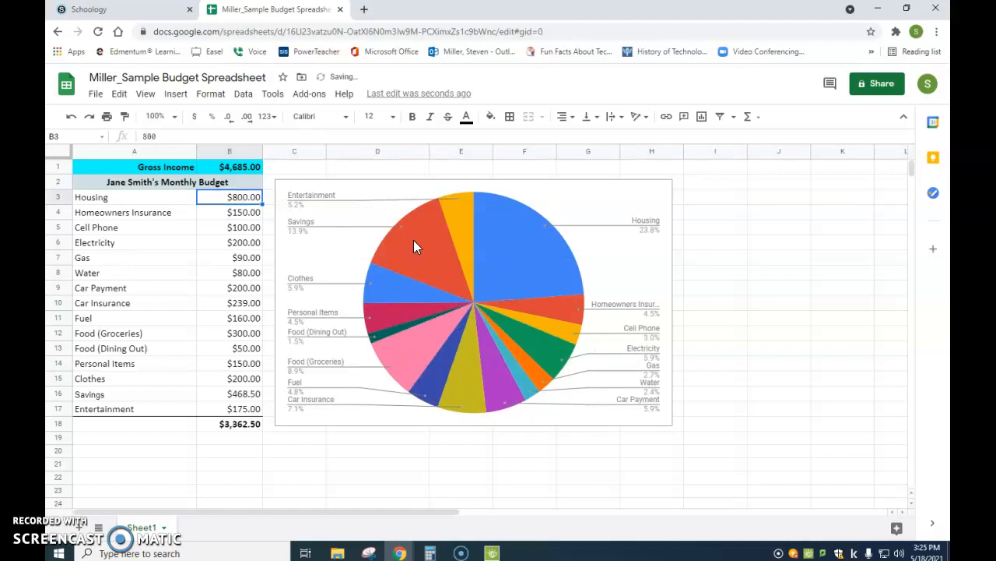
type("1000")
key("Return")
key("Up")
Step: Set the Housing amount in B3 to 1200
type("1,2")
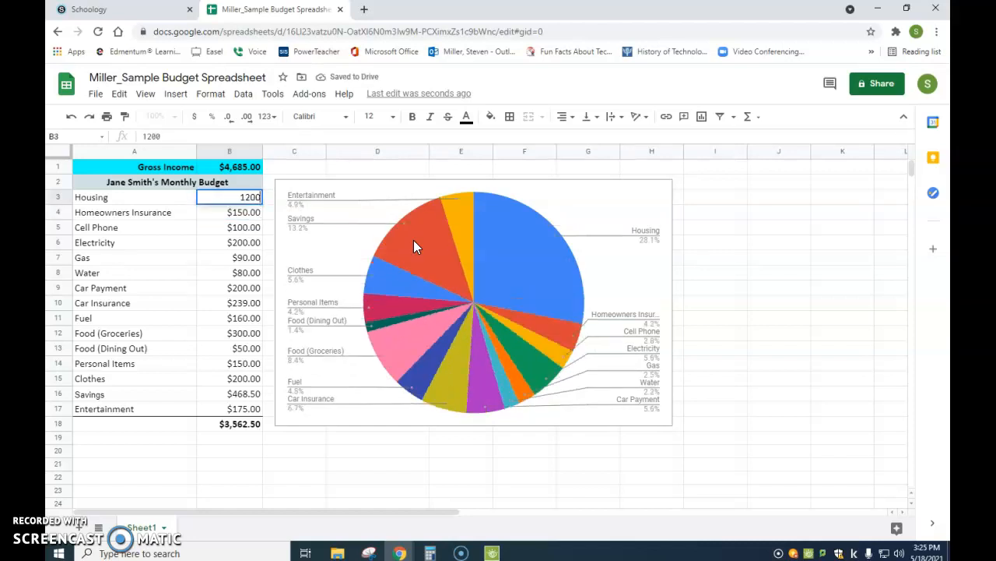
type("00")
key("Return")
key("Up")
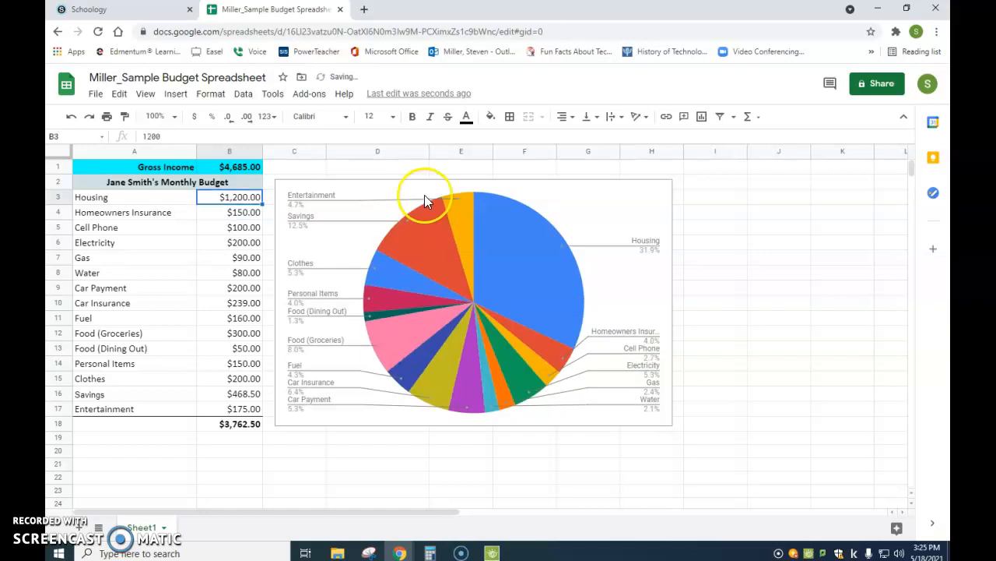